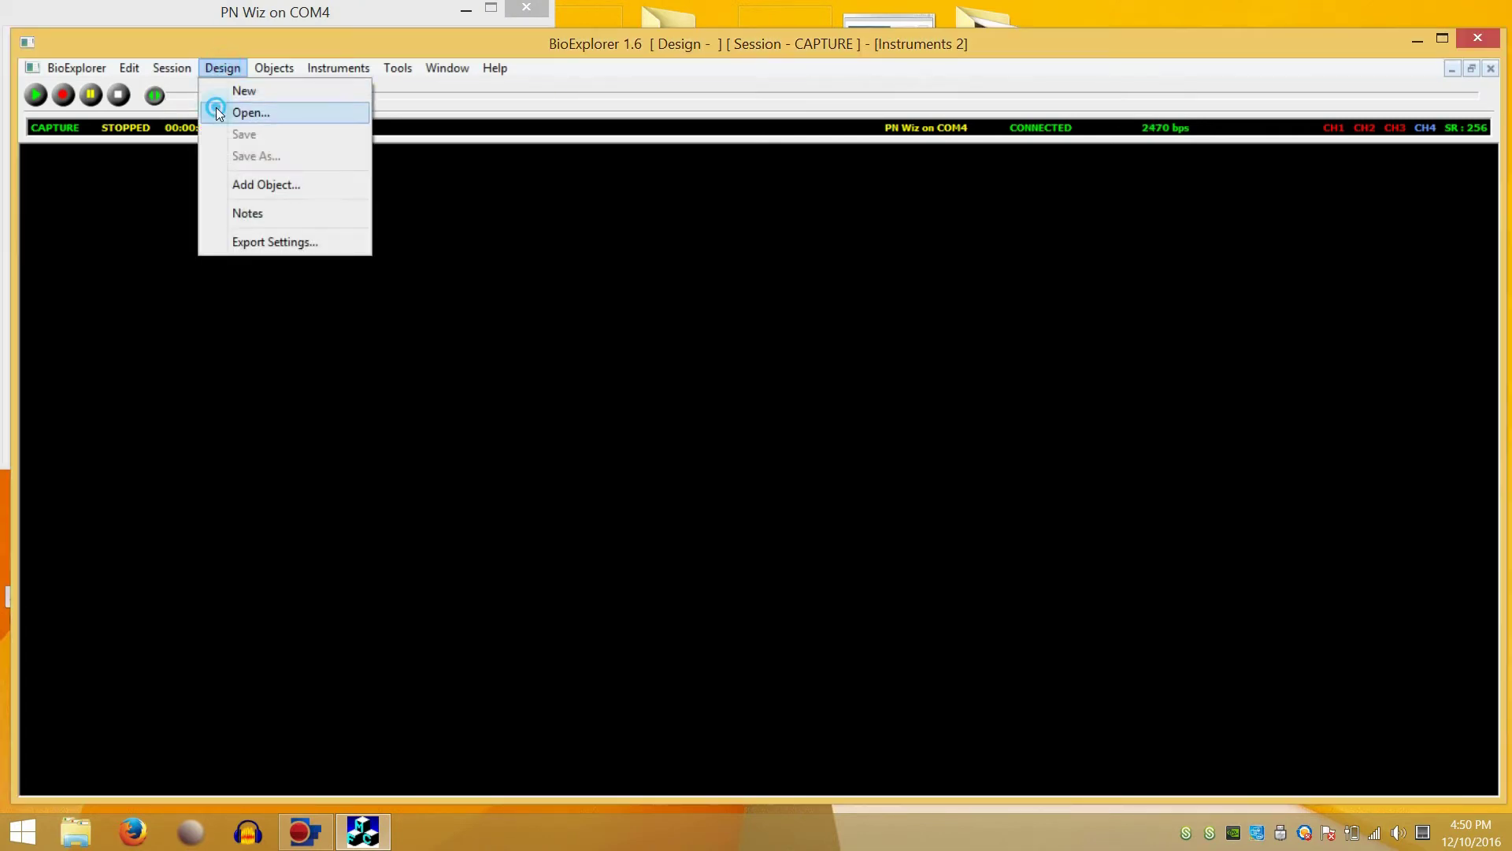
Step: Select the design file HEG LIFE Wiz nIR_v1.6.bxd in the Design > Open dialog
click(217, 112)
text(heg)
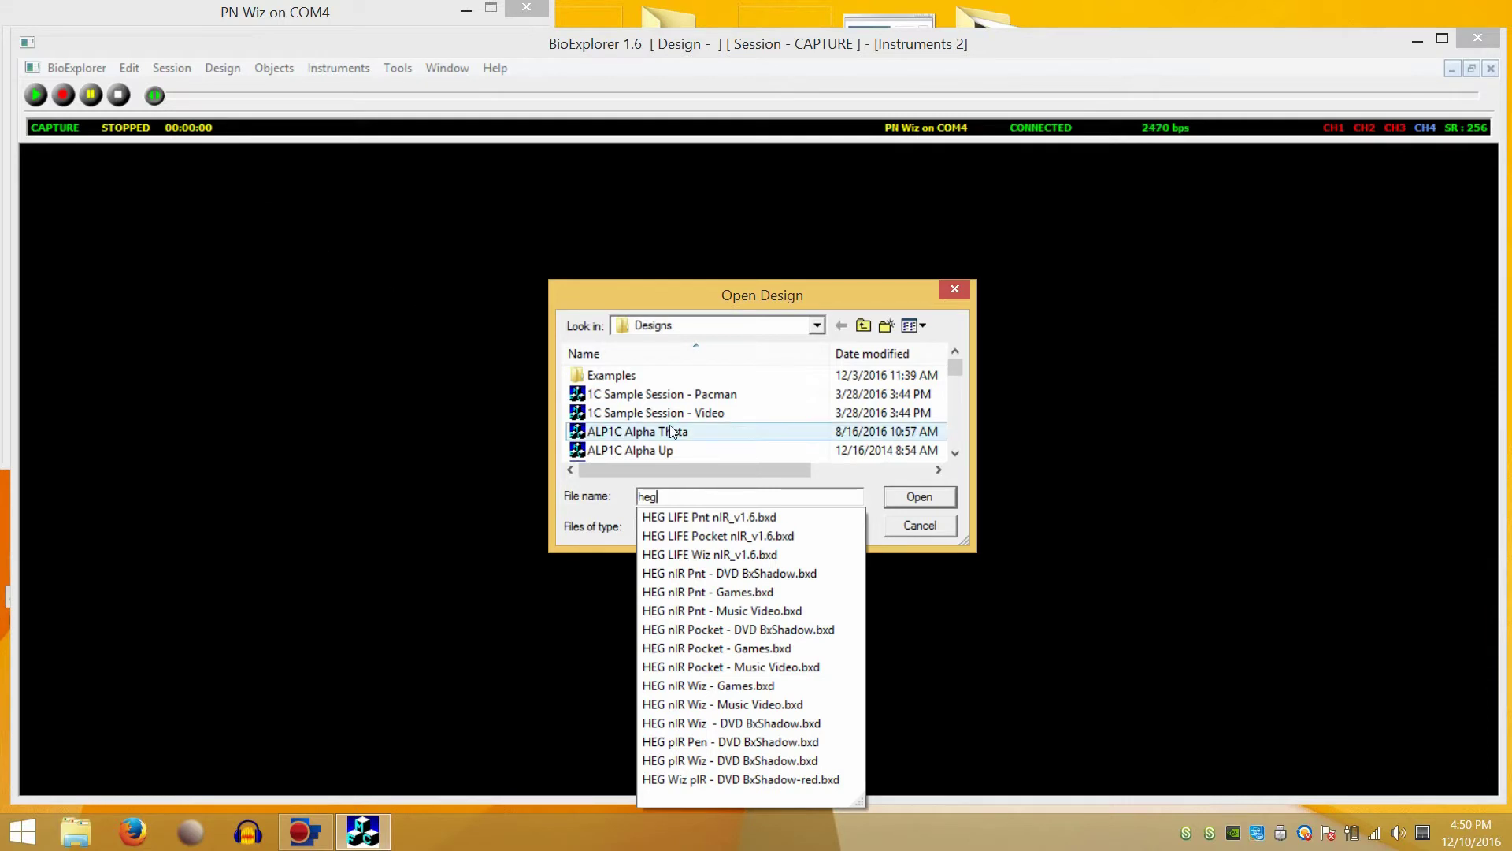
click(821, 558)
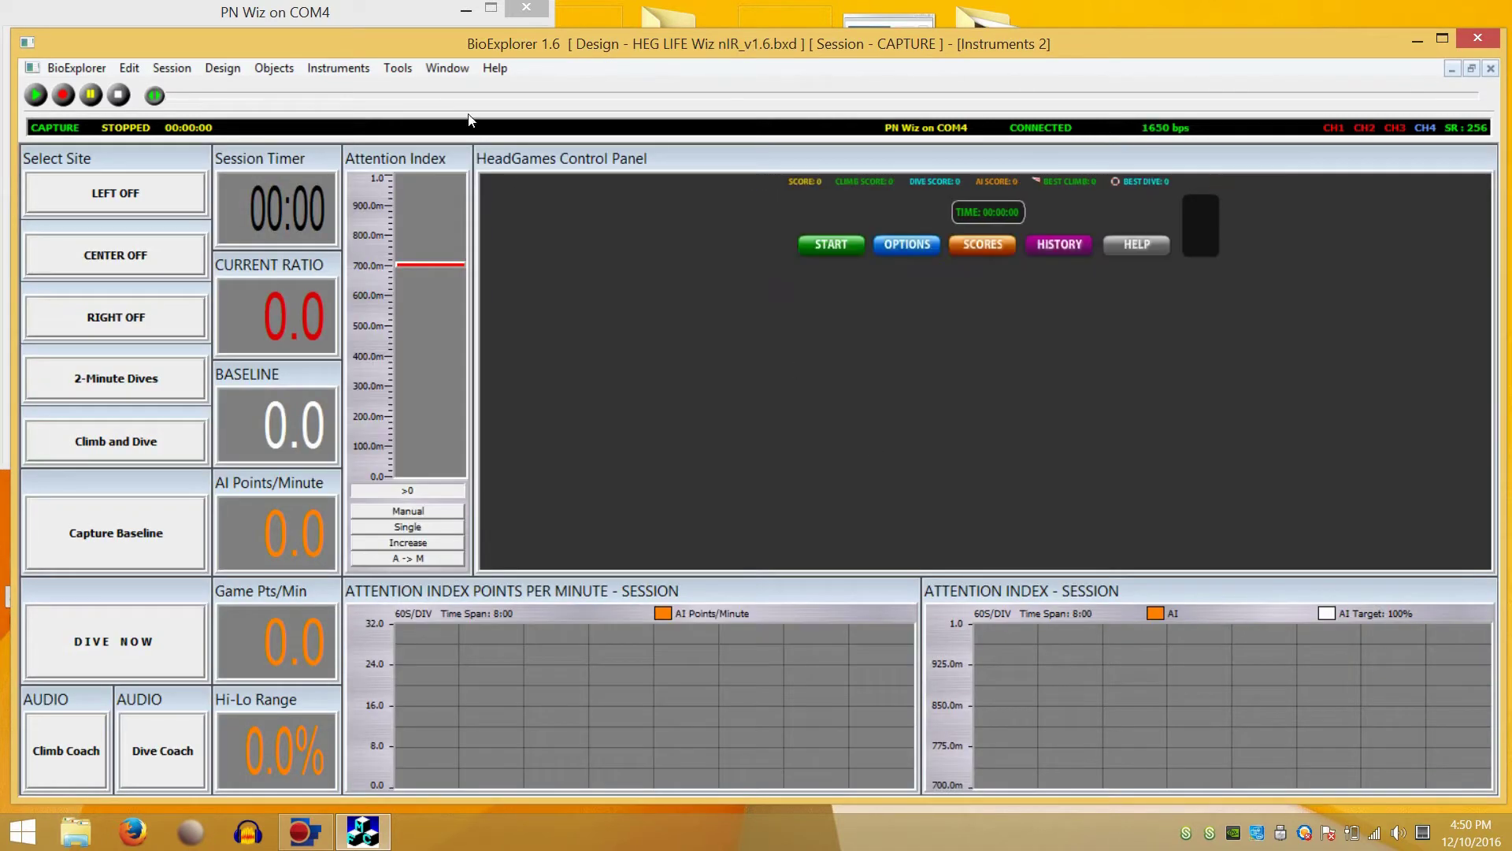
Step: Load the HEG LIFE Wiz design, check the PN Wiz COM4 window, and return to BioExplorer
click(426, 14)
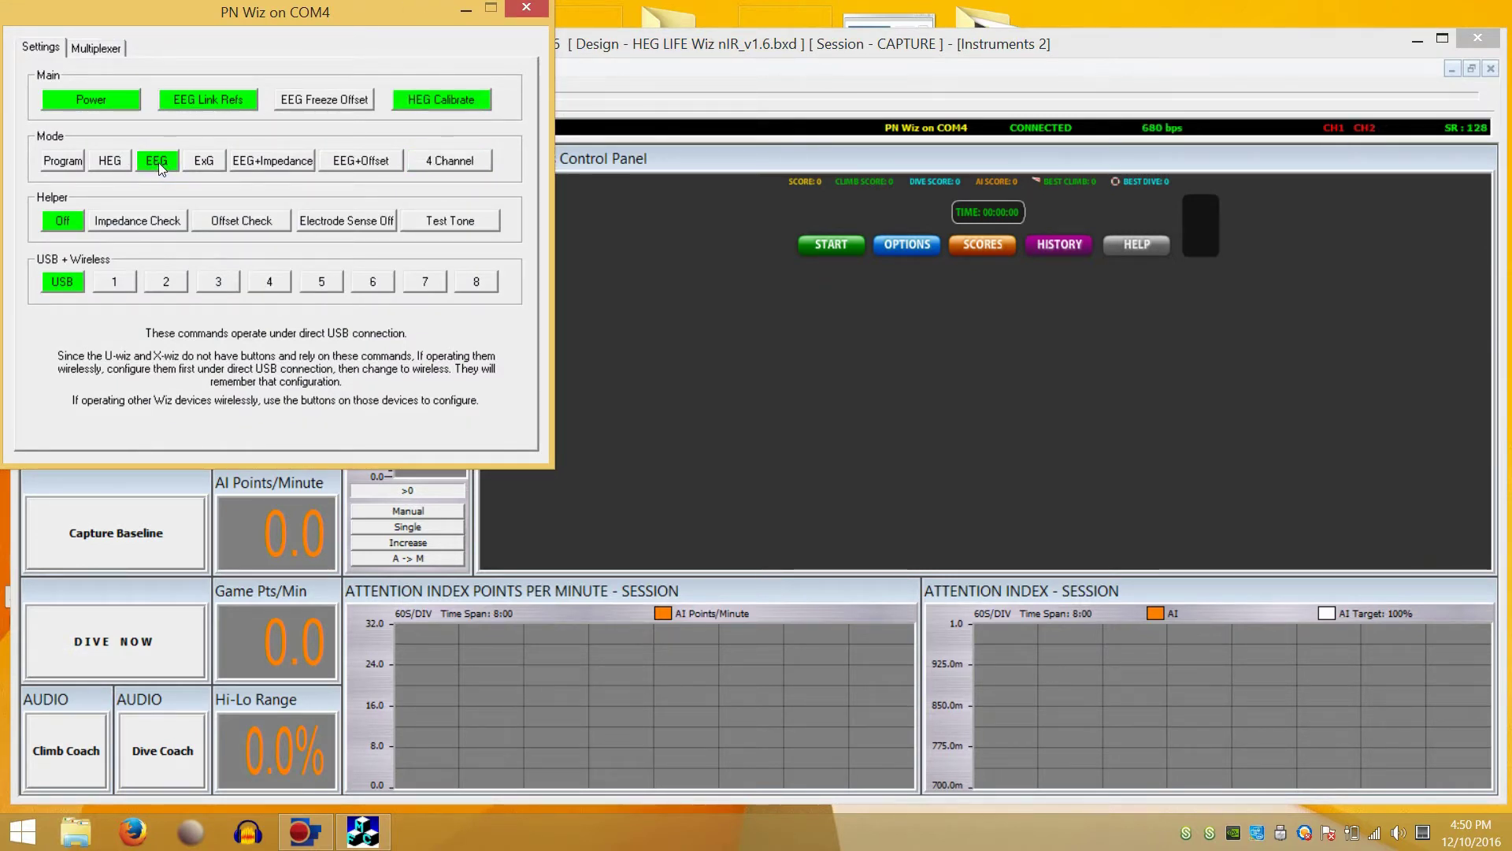
click(602, 230)
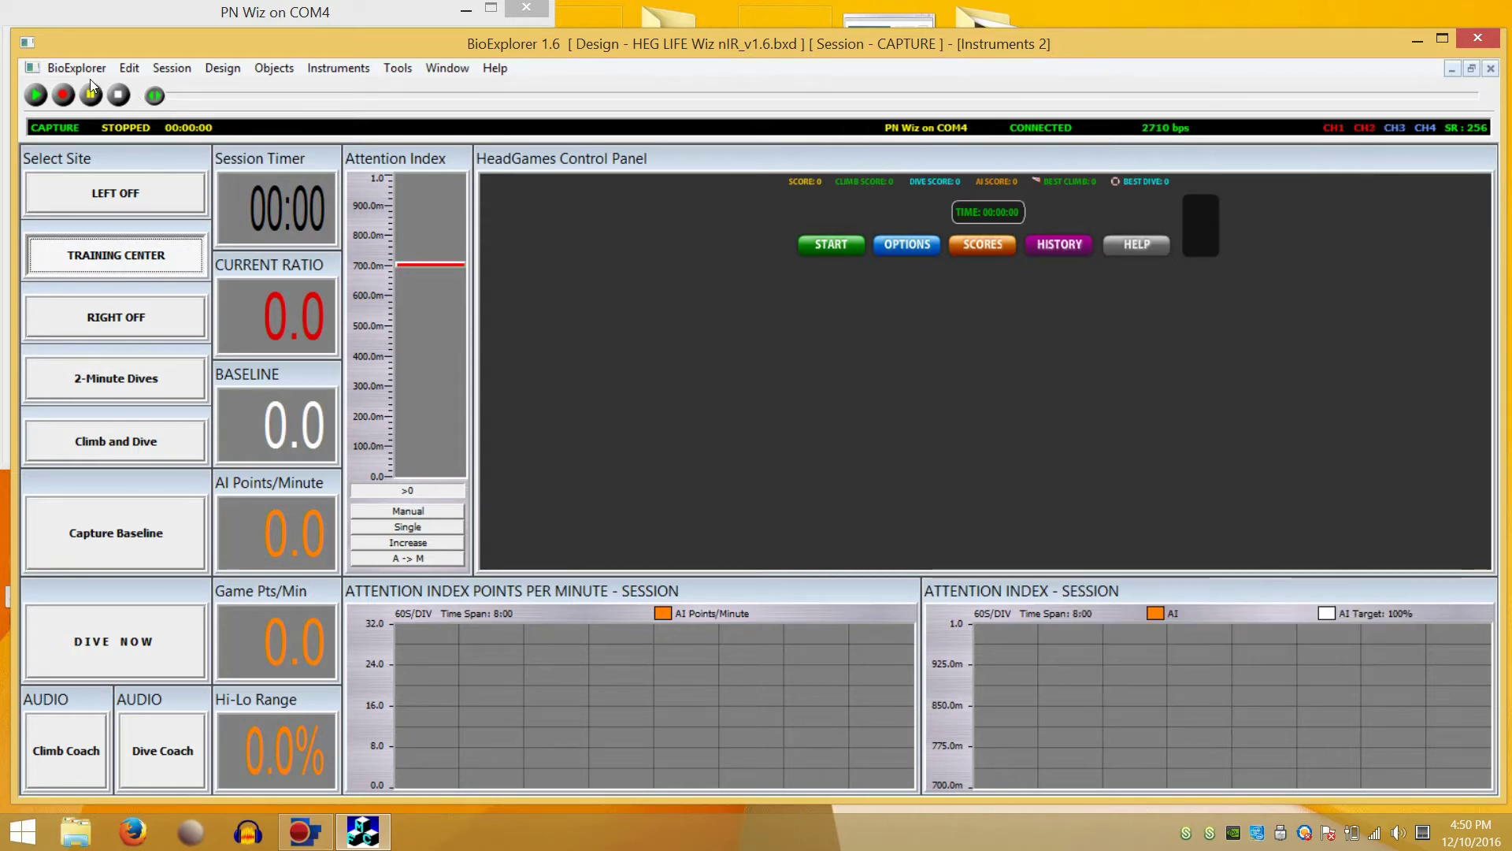
Step: Start the live session, recording it to the file 'center 12-28-2016'
click(38, 96)
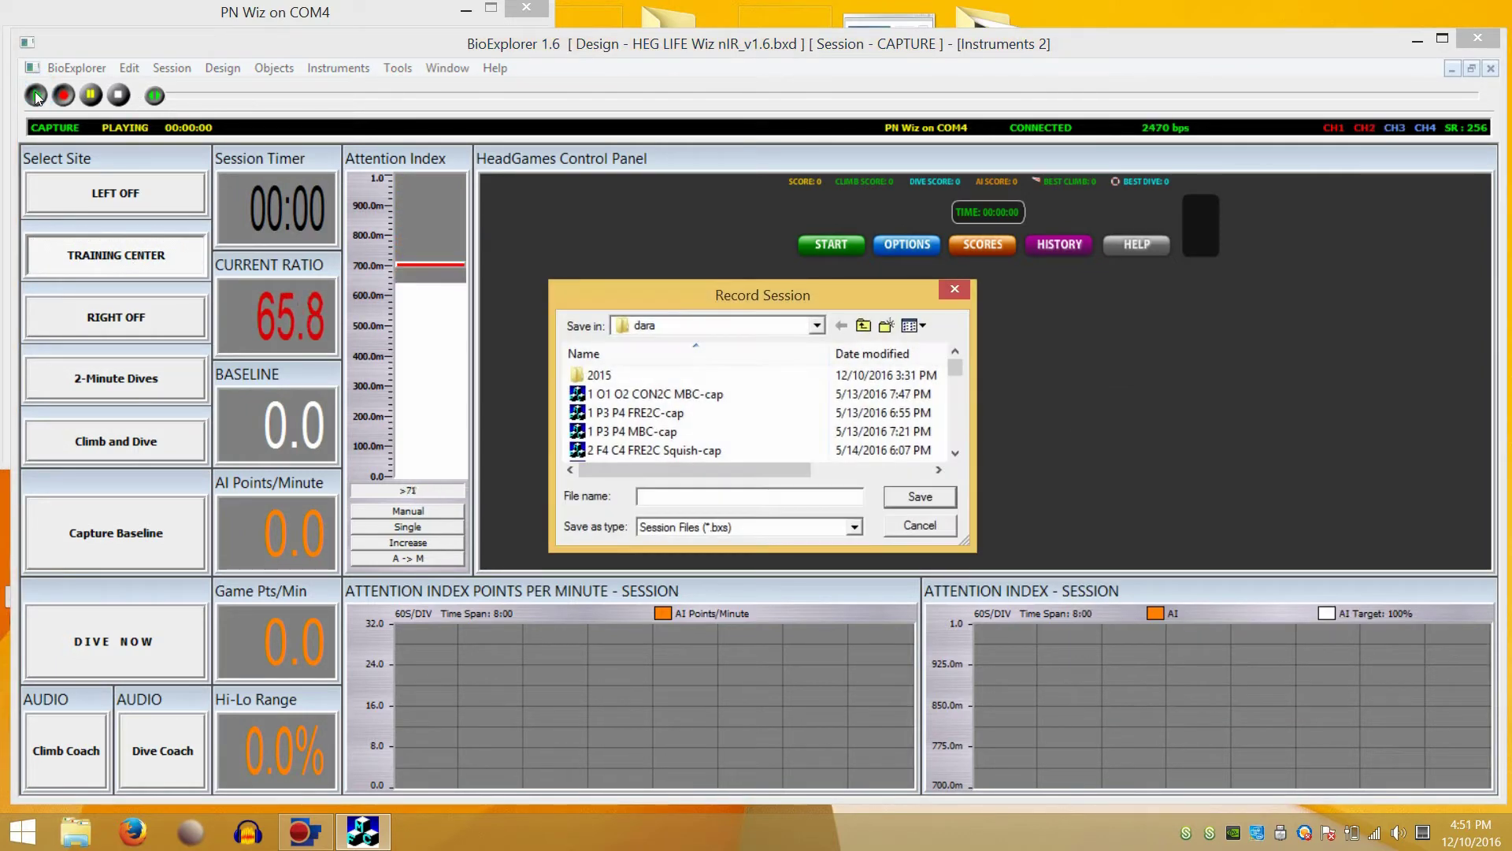
text(cent)
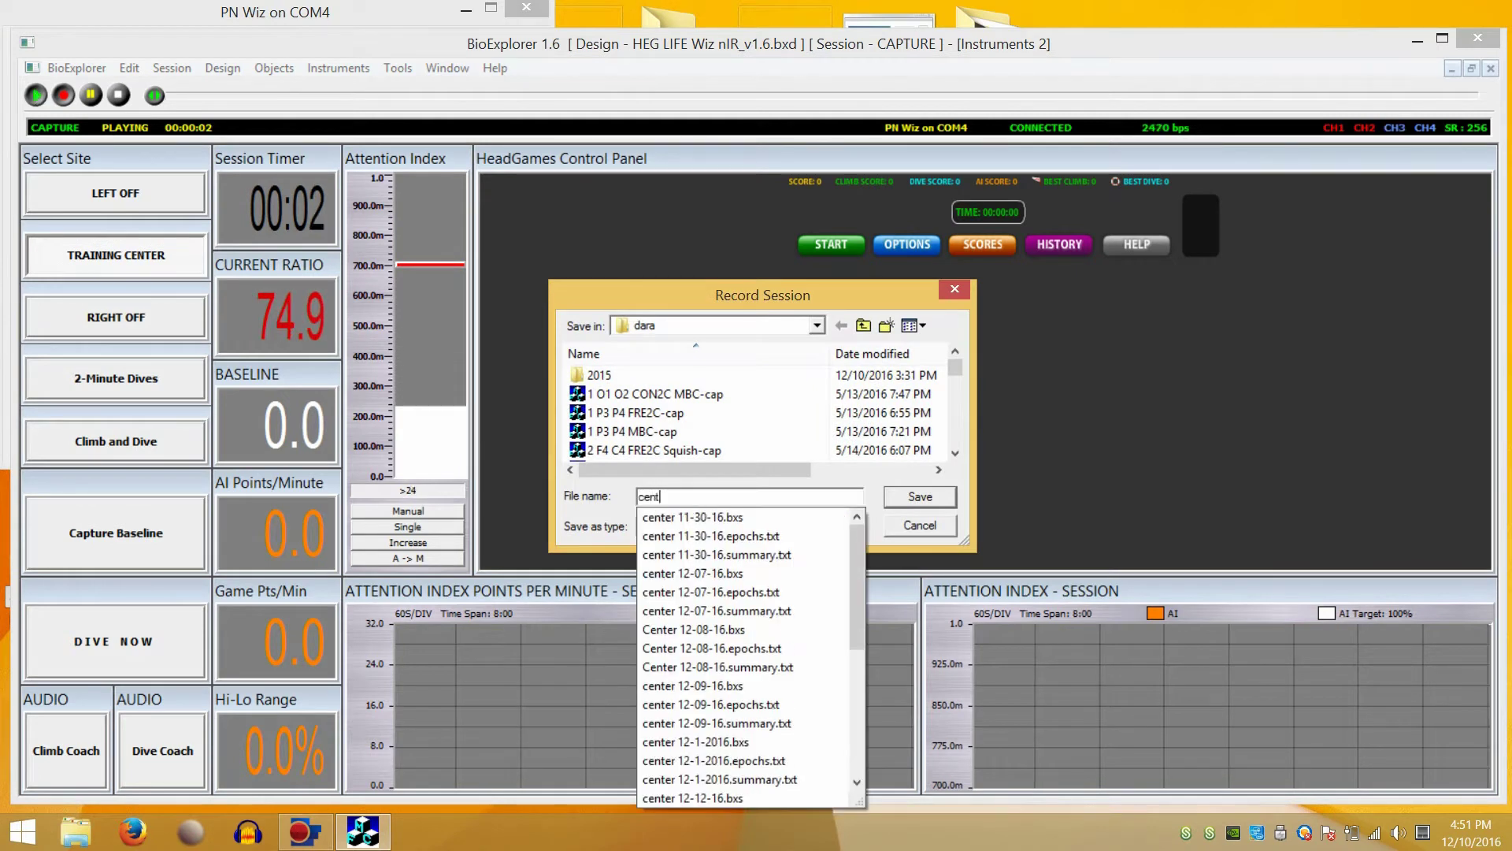
text(er 12-)
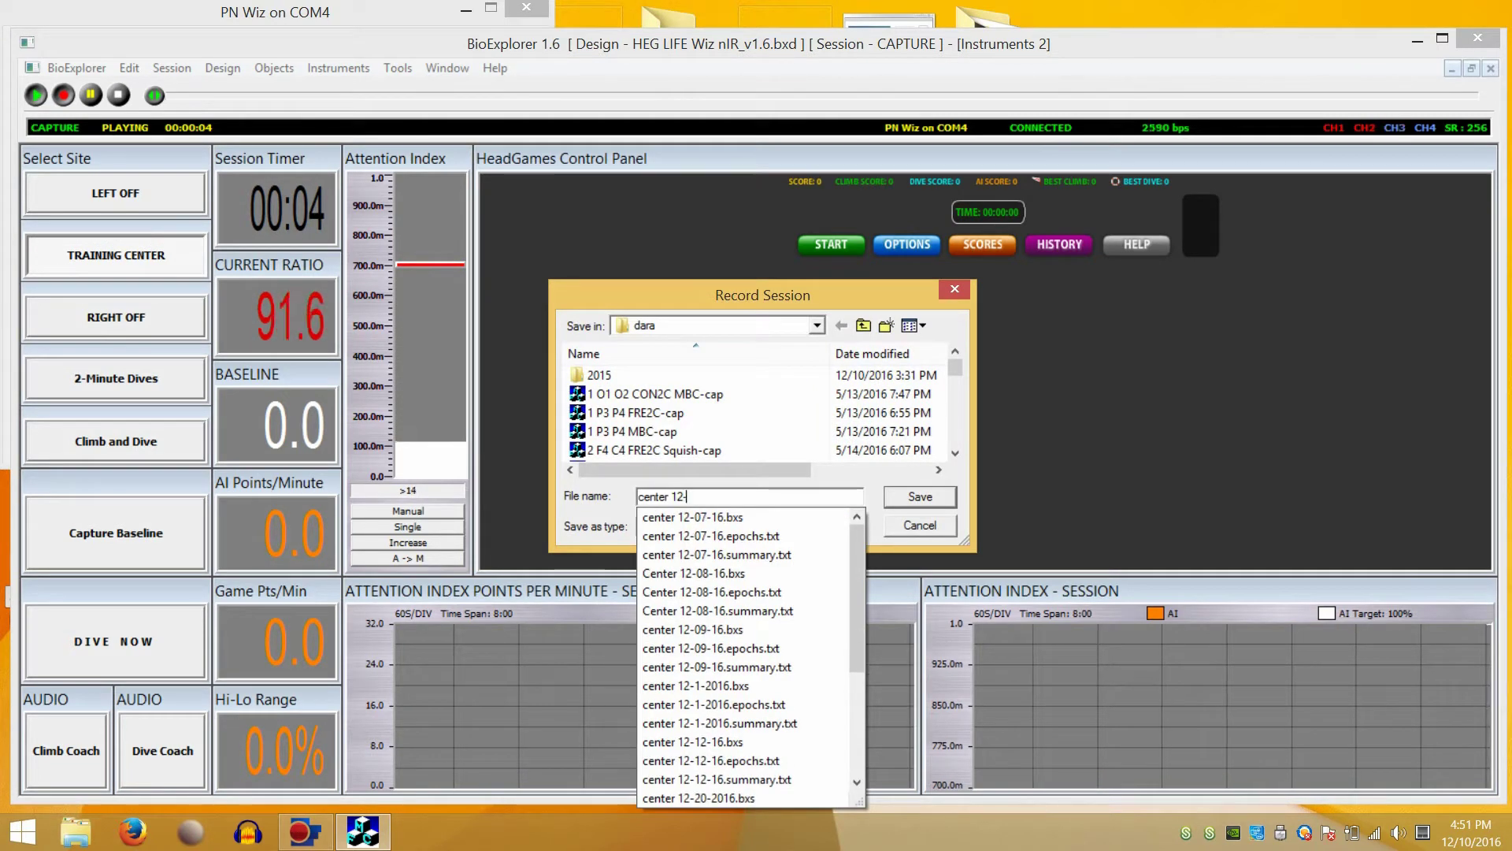
text(28-201)
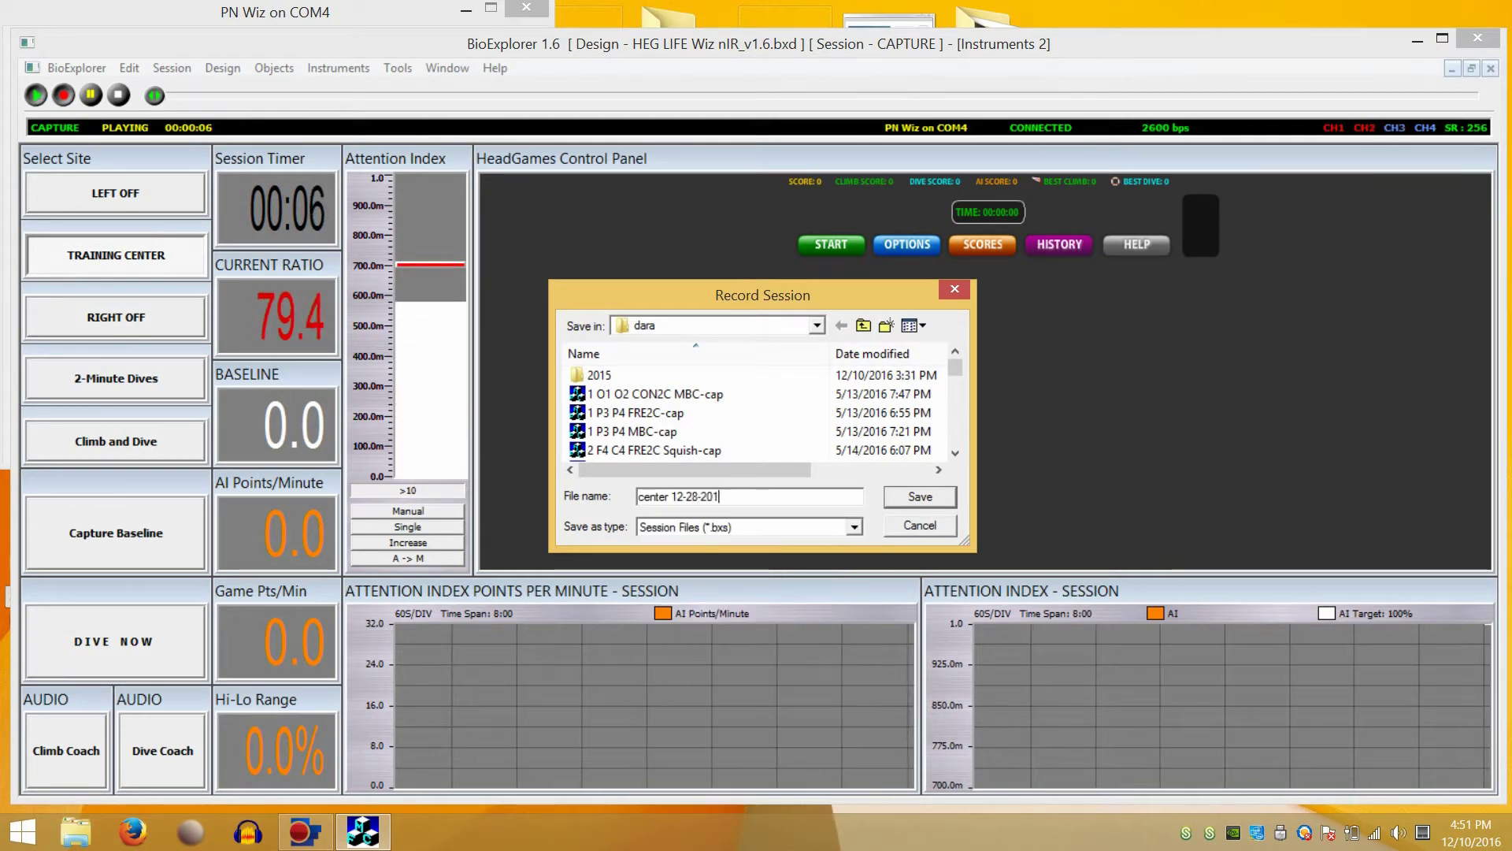
text(6)
key(Return)
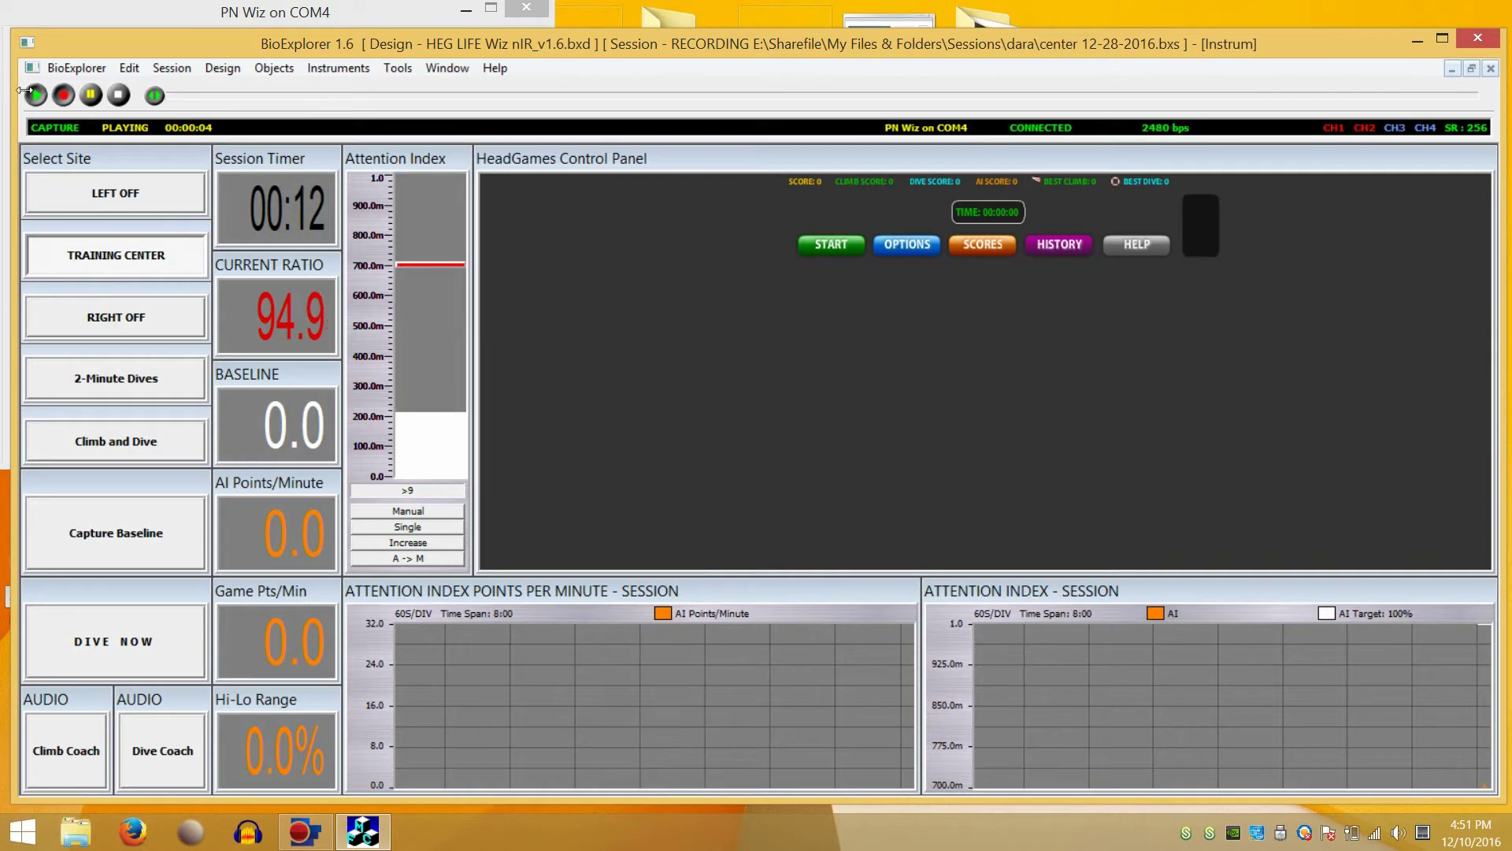
Step: Start the HeadGames game from the HeadGames Control Panel
click(814, 251)
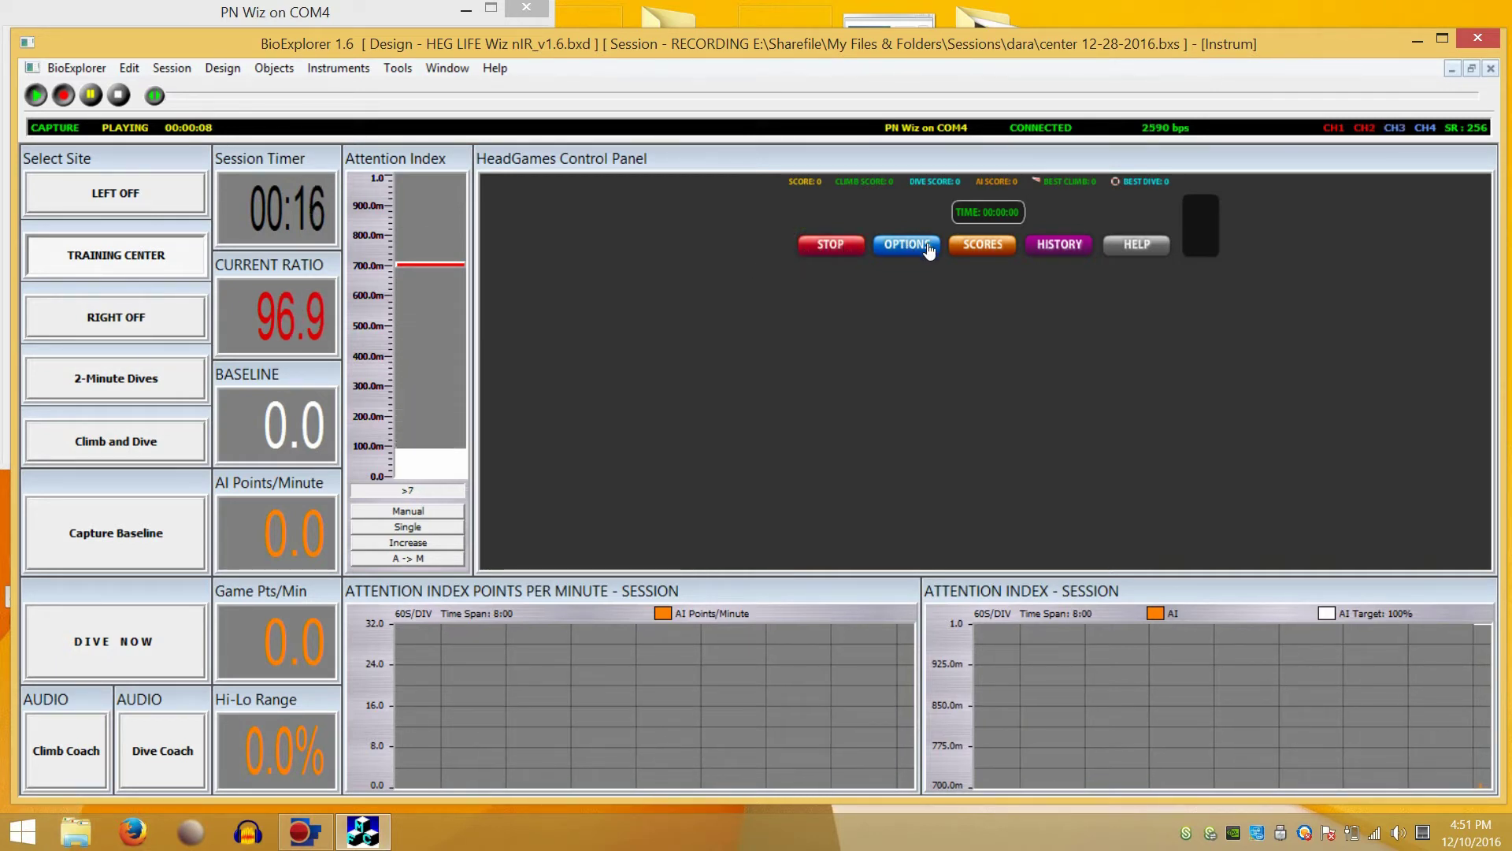
Step: Calibrate the HEG sensor from the PN Wiz settings window
click(401, 16)
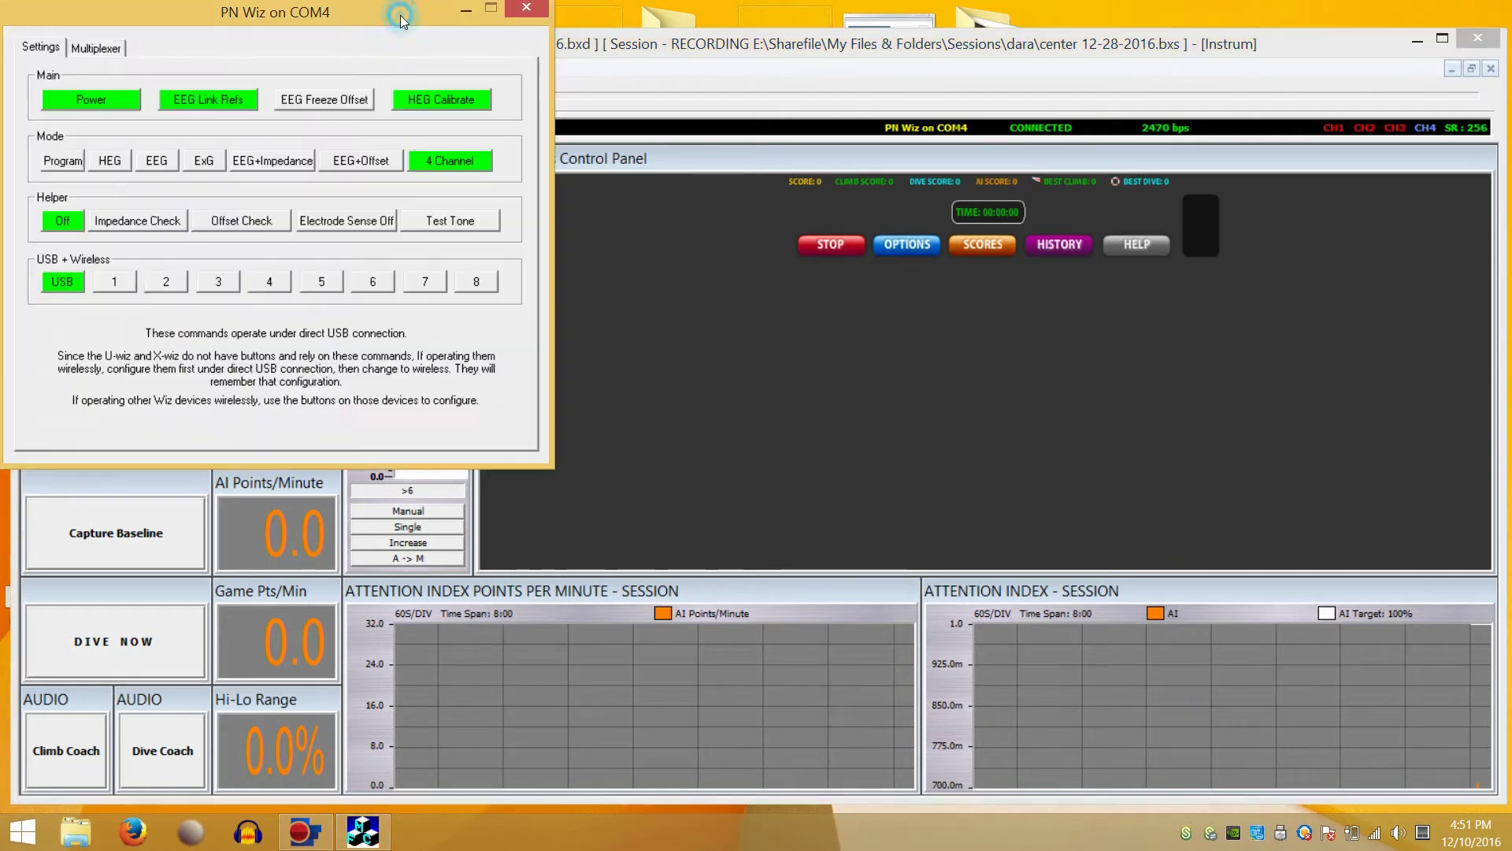
click(427, 108)
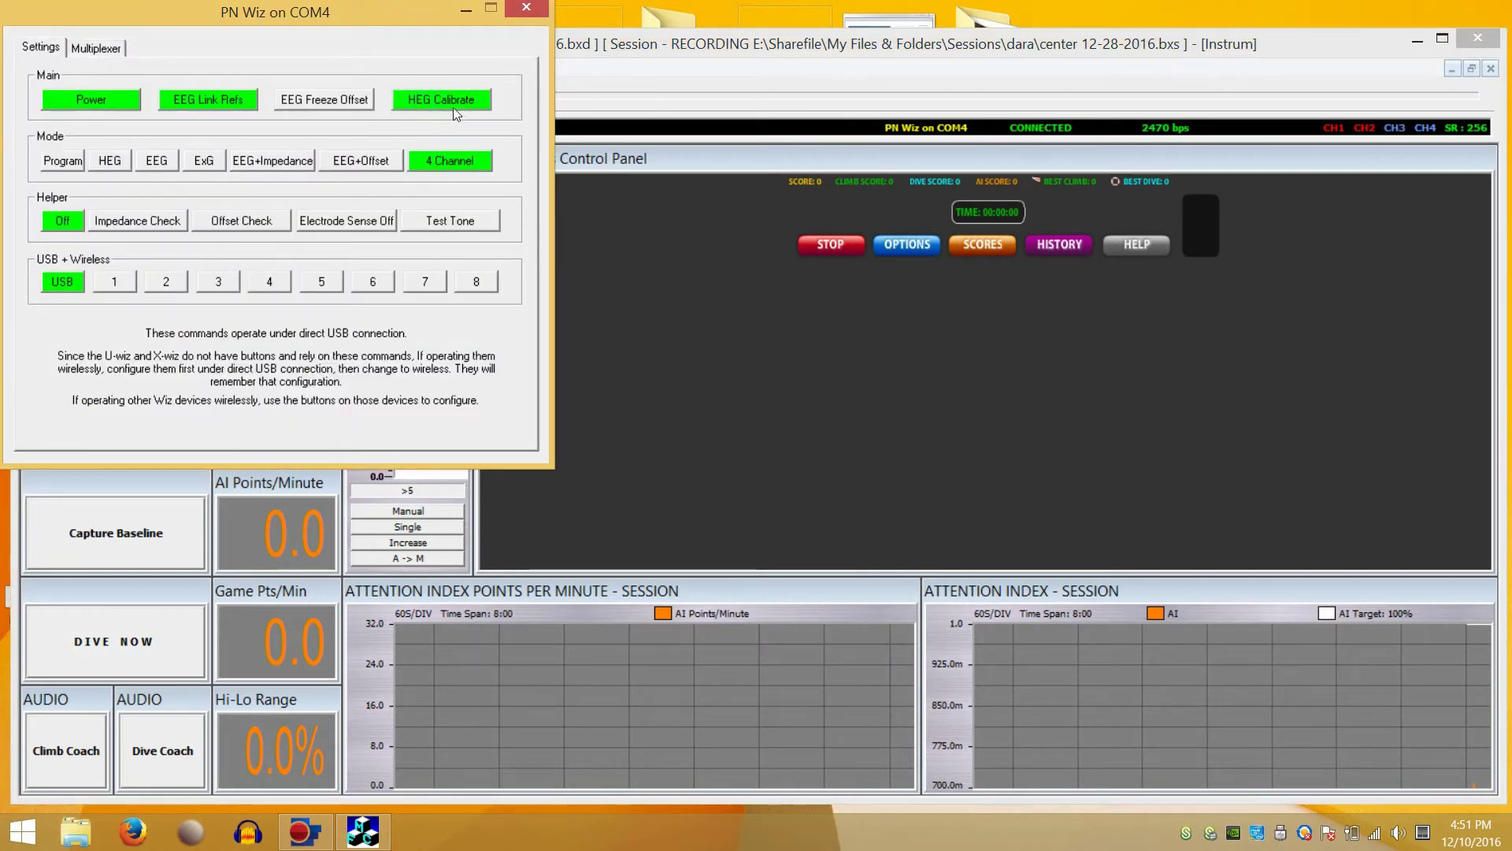
click(1281, 156)
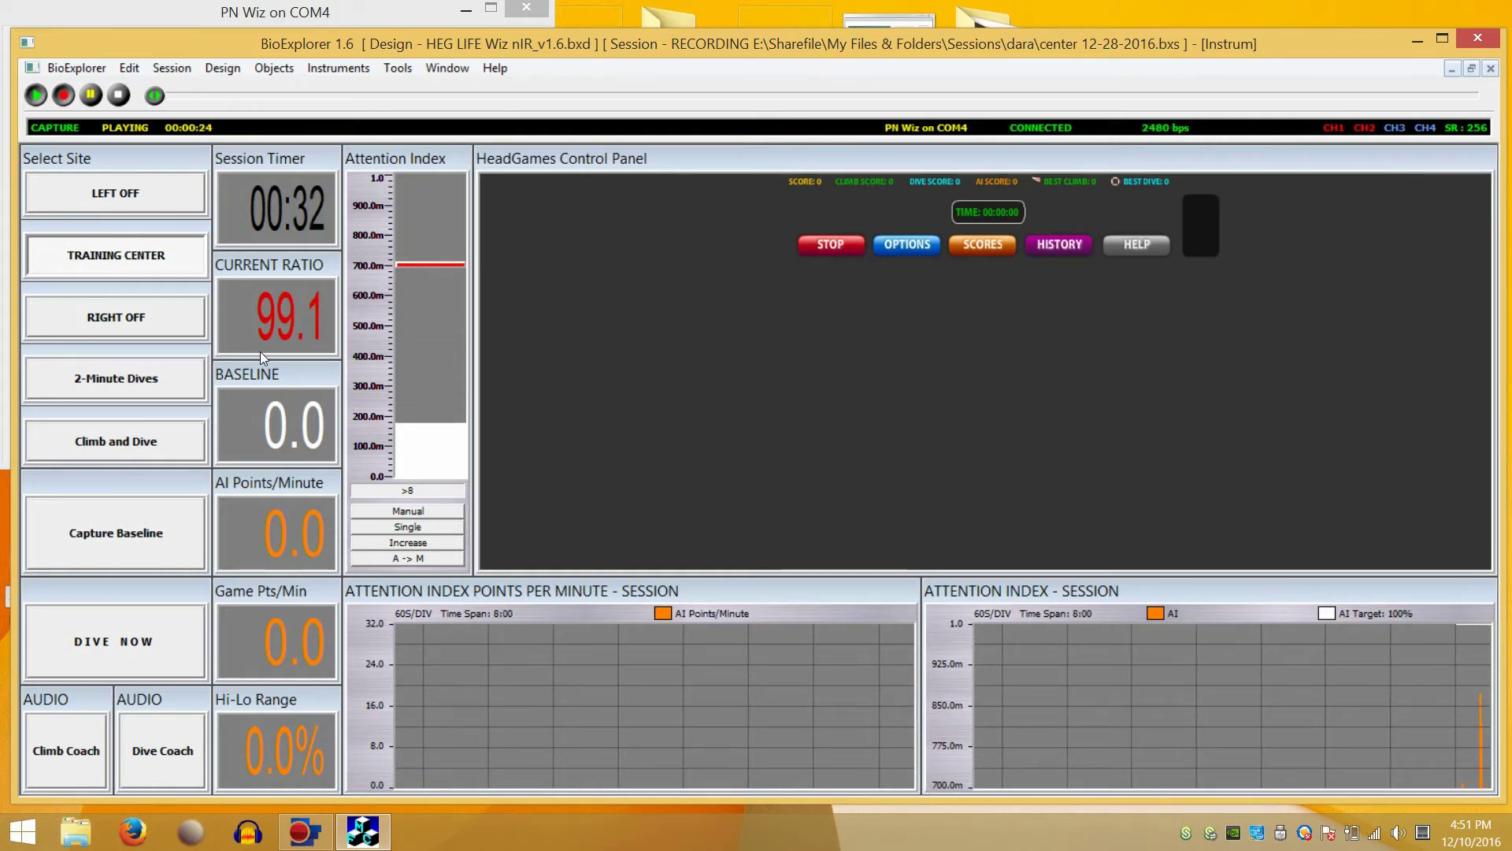
Step: Capture a 99.2 baseline ratio and start the Climb Coach audio
click(141, 521)
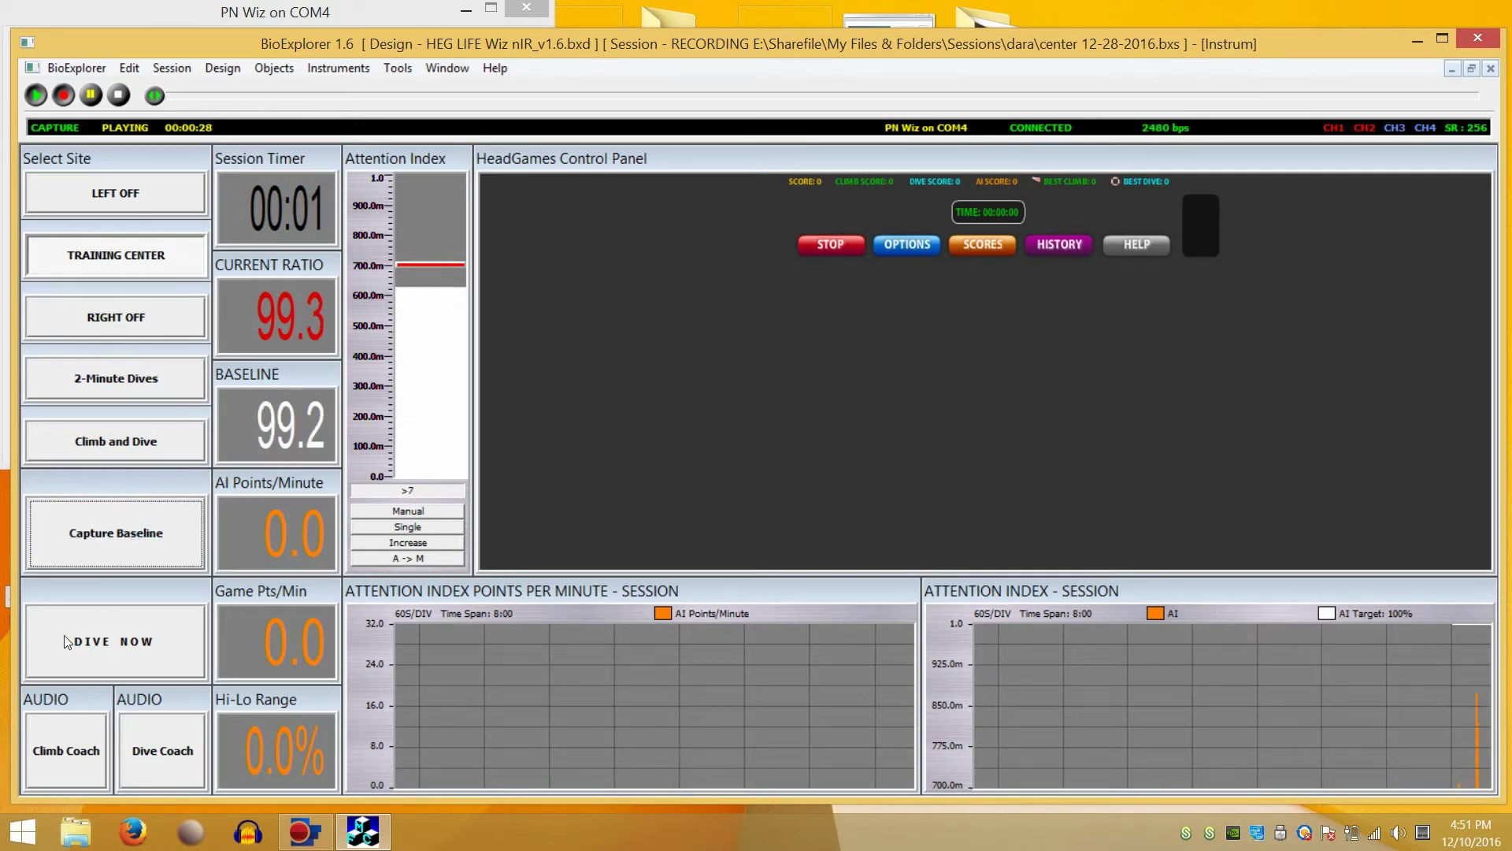
click(66, 732)
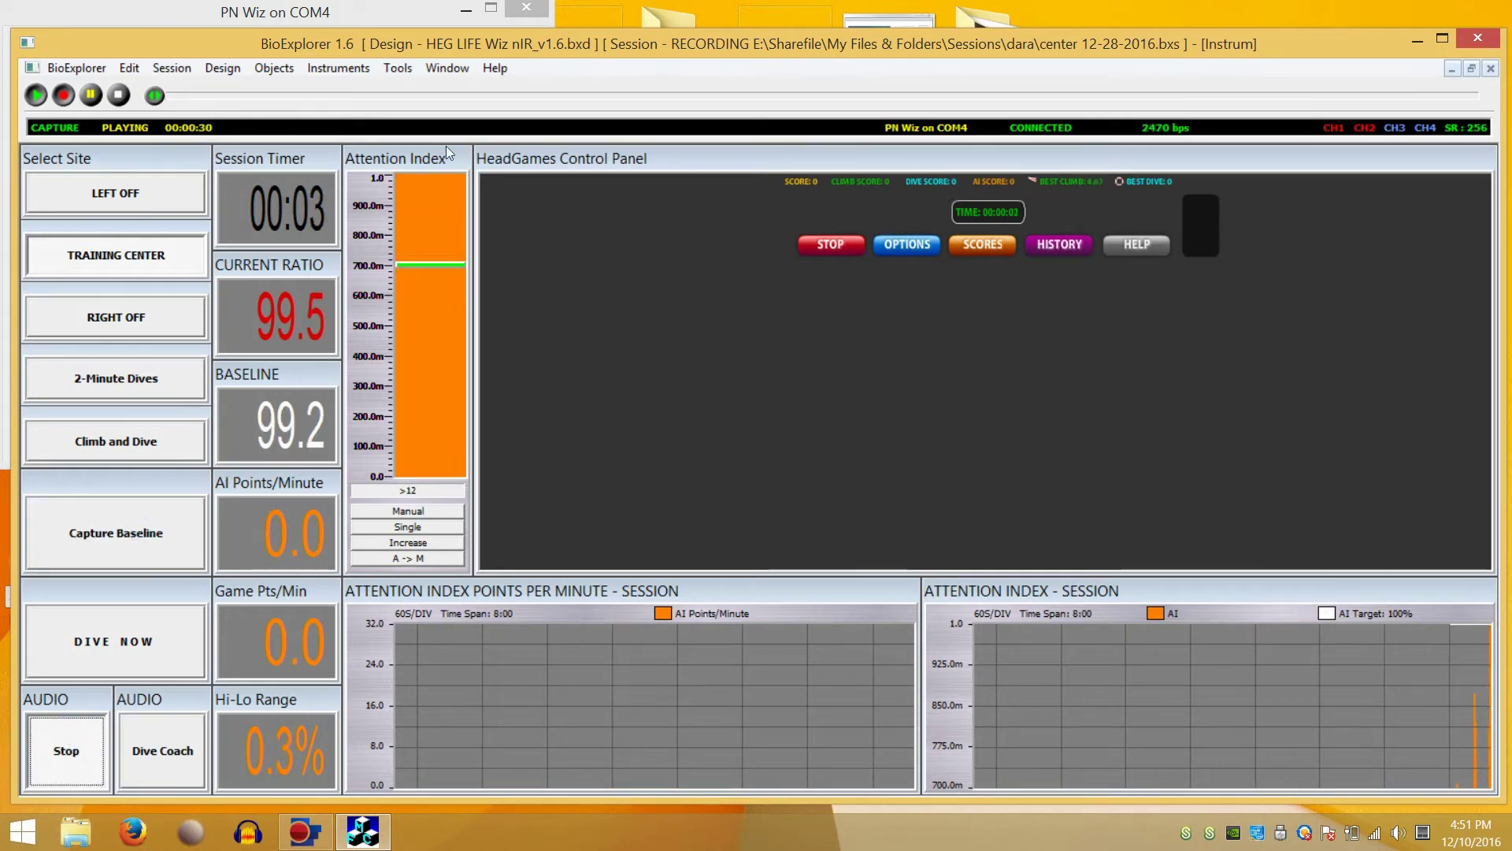
click(456, 72)
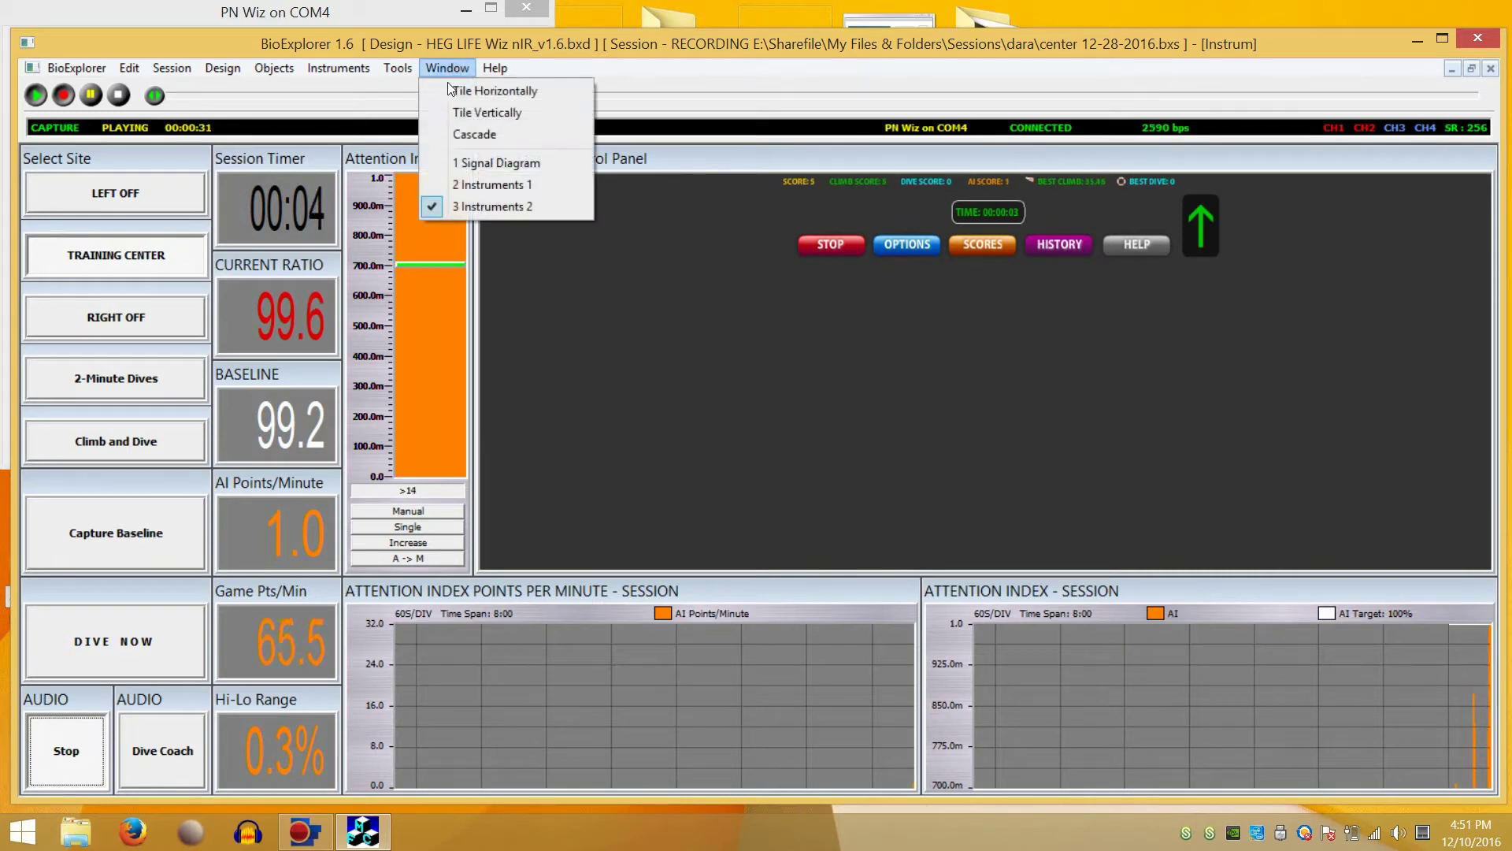
Step: Switch to the Instruments 1 screen and play the climb to a score of 1155
click(465, 184)
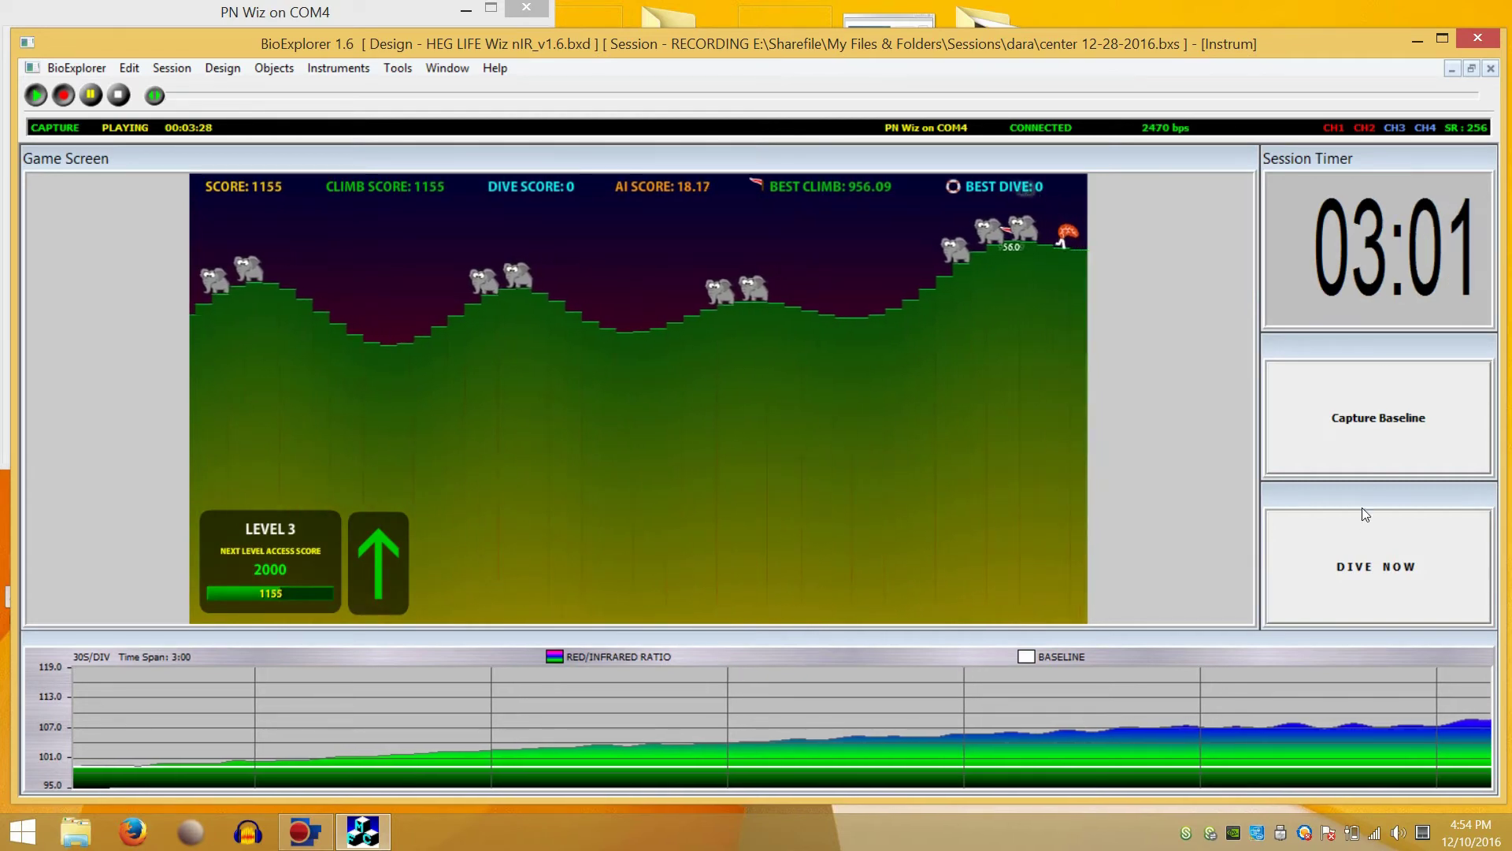
Step: Switch the game to diving and play the dive to 635, totalling 1790
click(1370, 544)
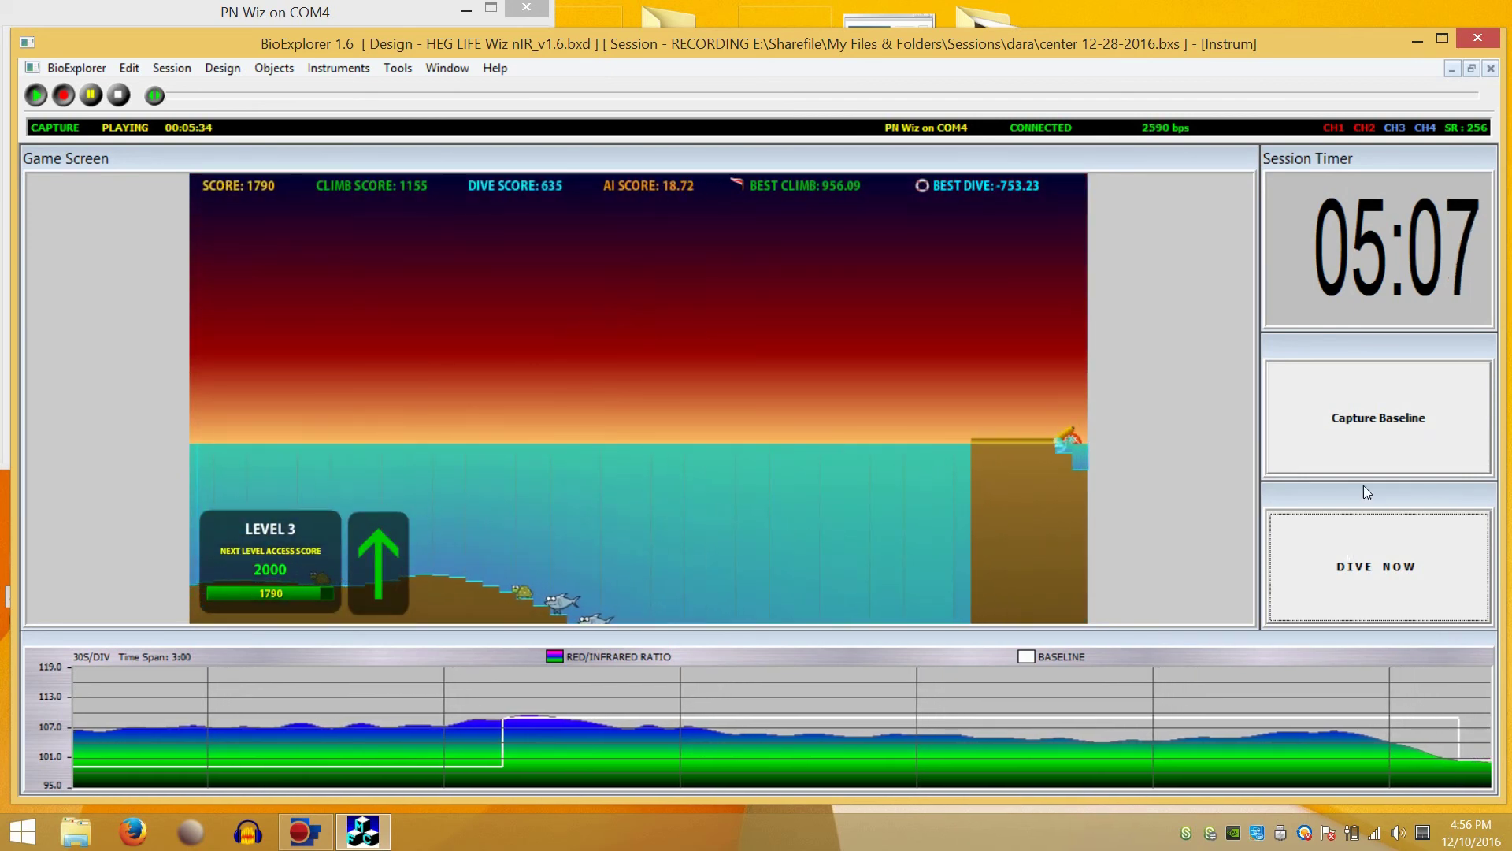
Step: Stop the recording and show the session's attention graphs in Instruments 2
click(120, 96)
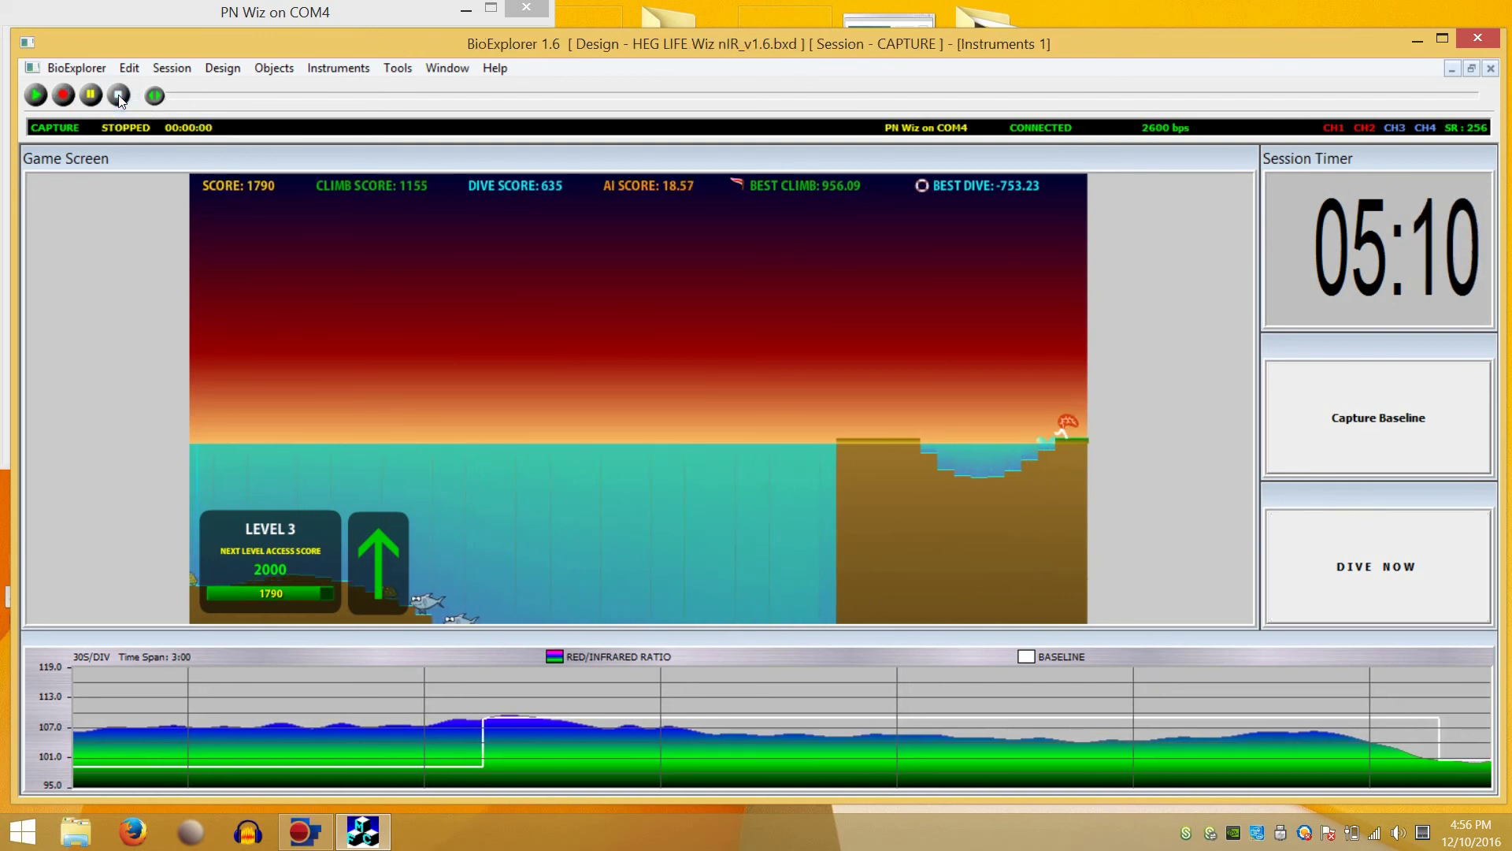
click(445, 68)
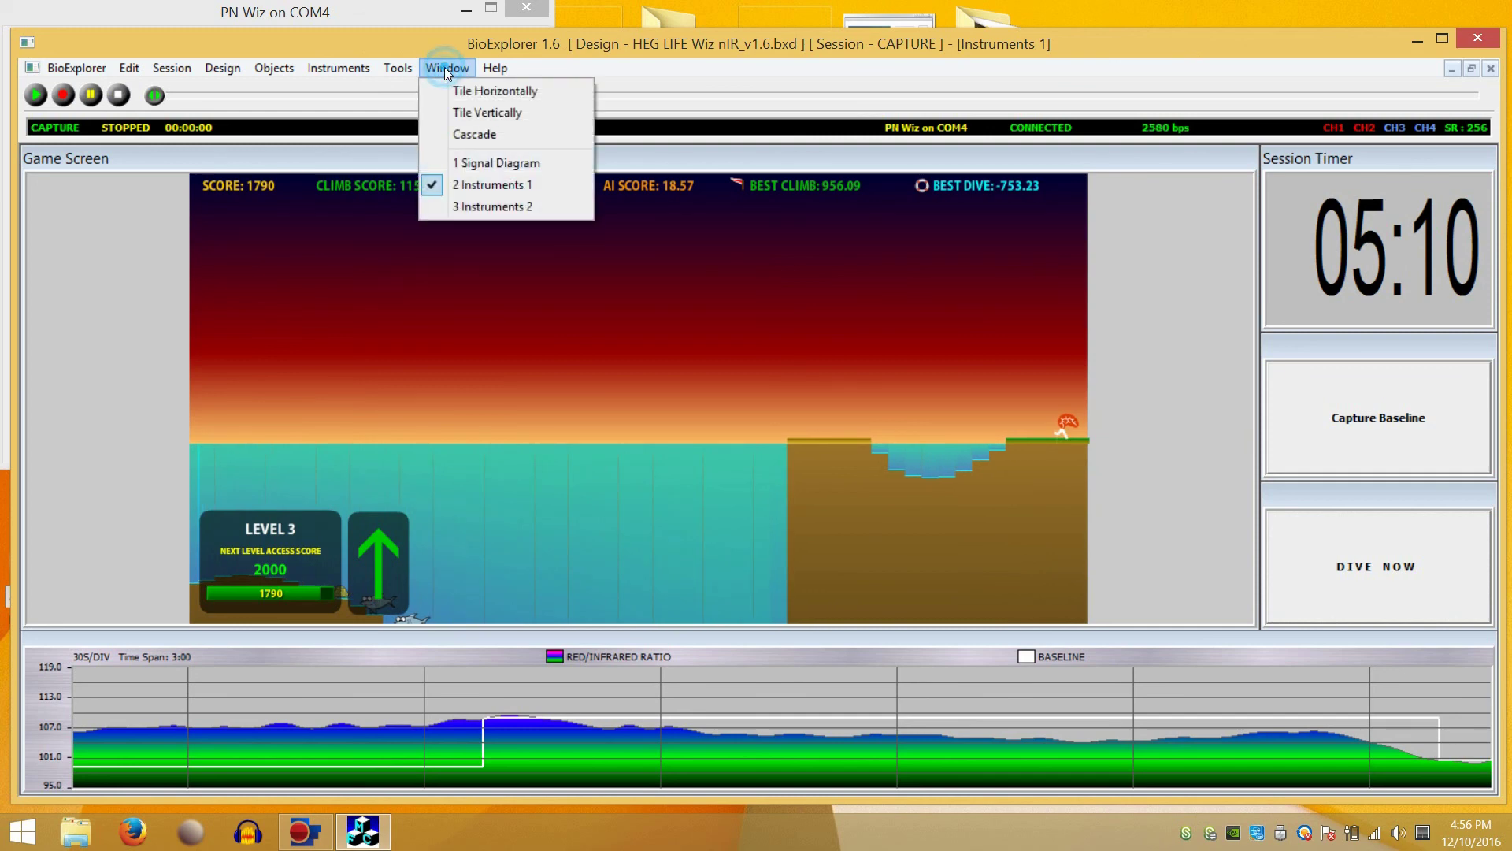
click(474, 205)
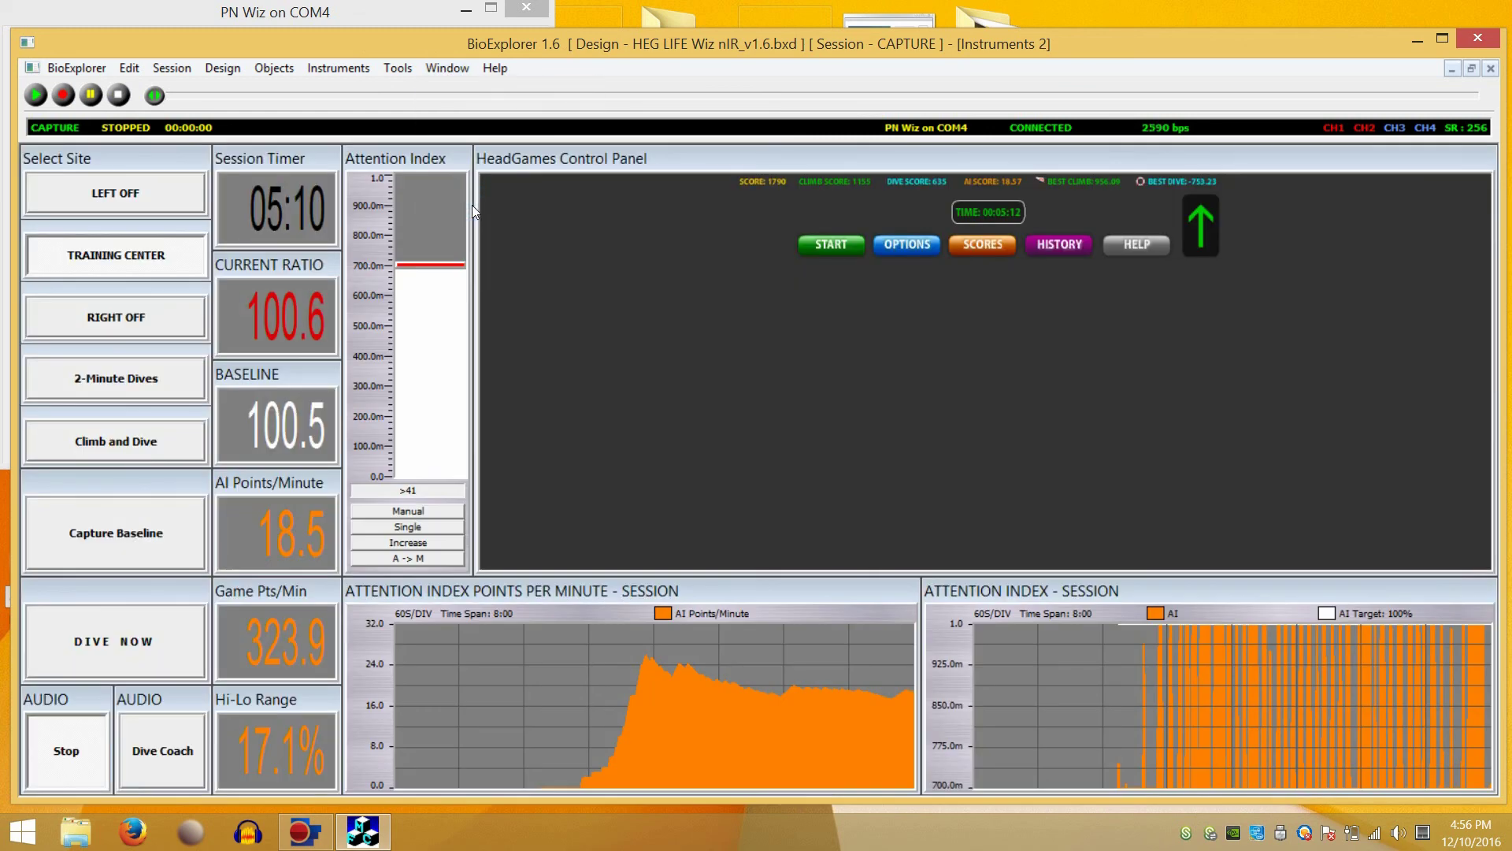